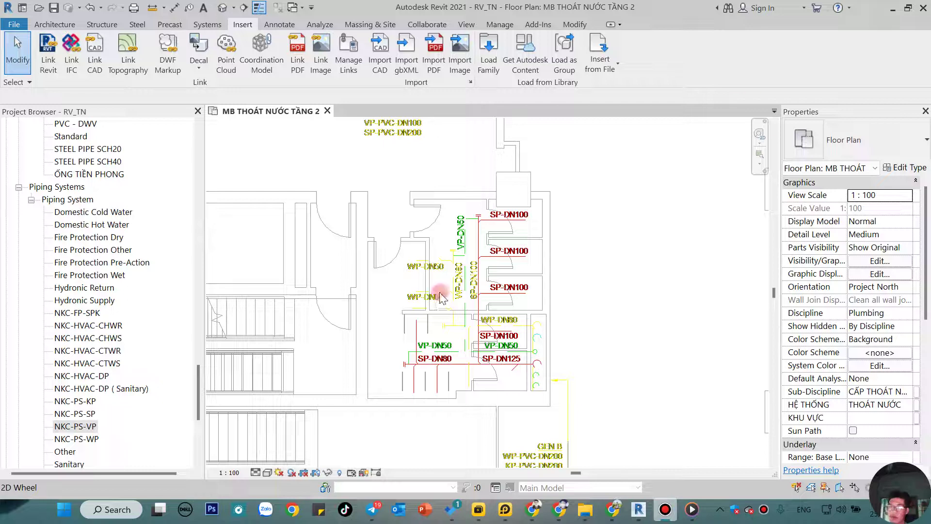
Pan and zoom around the plan view to inspect pipes such as SP-DN80 and SP-DN125
left_click(456, 356)
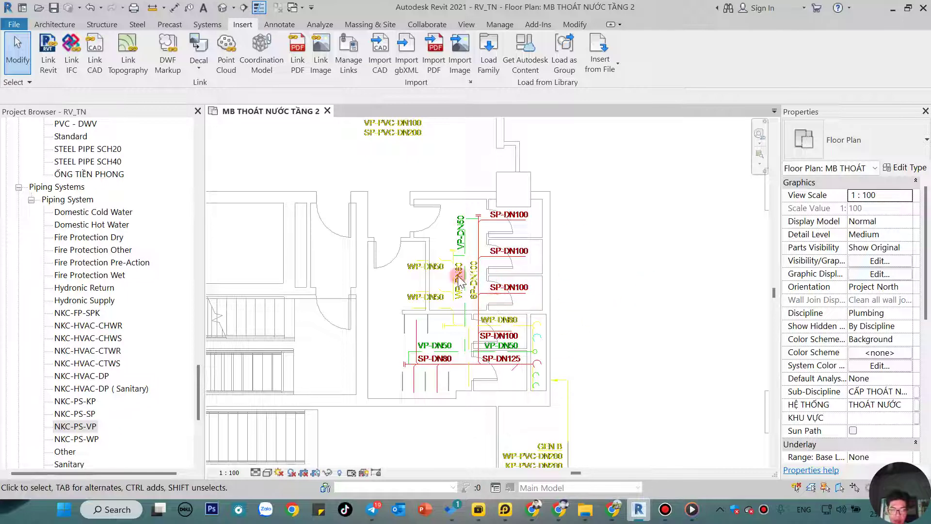
scroll(435, 309, "up", 2)
scroll(435, 309, "up", 2)
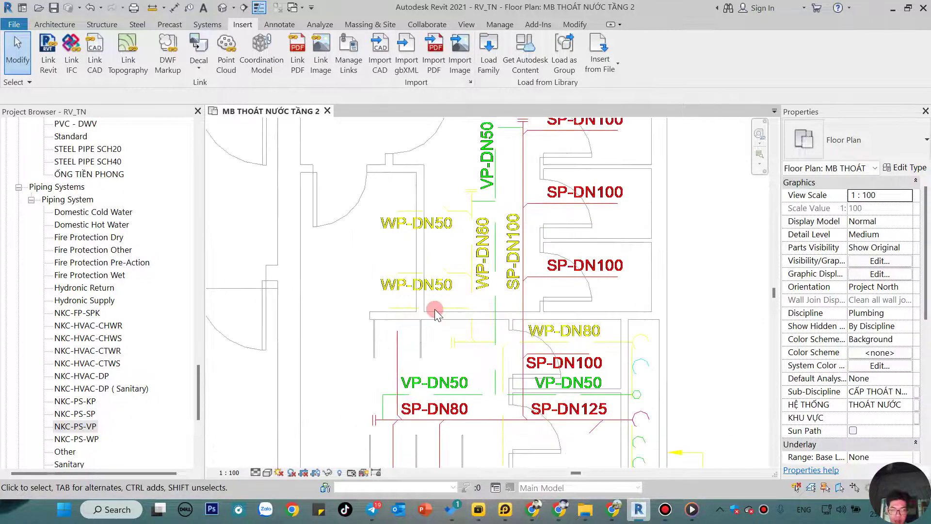
scroll(435, 309, "down", 1)
middle_click_drag(436, 313, 421, 359)
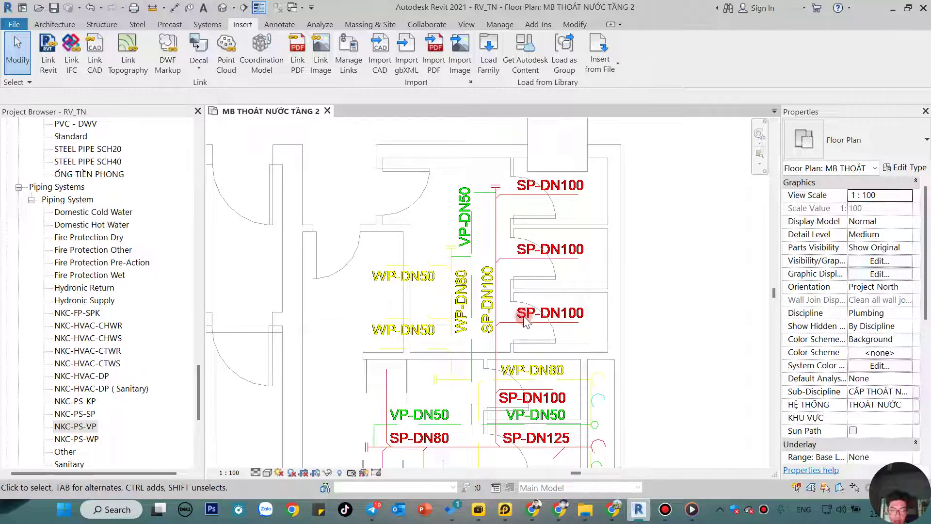
scroll(530, 320, "up", 1)
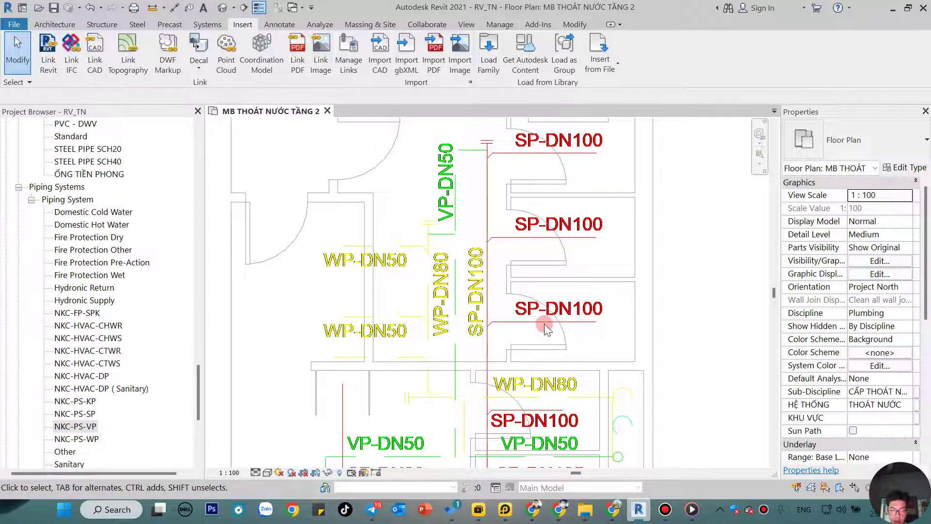
scroll(547, 329, "down", 1)
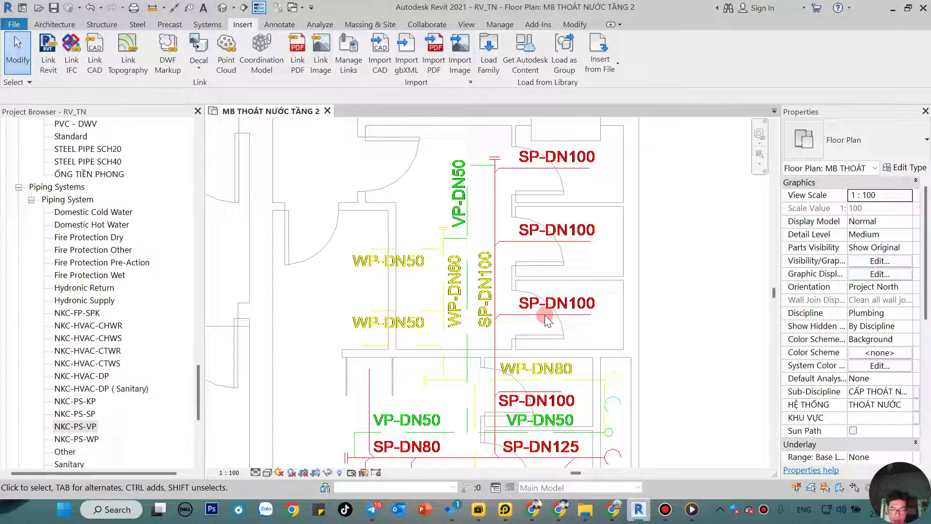
scroll(541, 304, "up", 1)
scroll(529, 286, "up", 1)
scroll(526, 281, "up", 1)
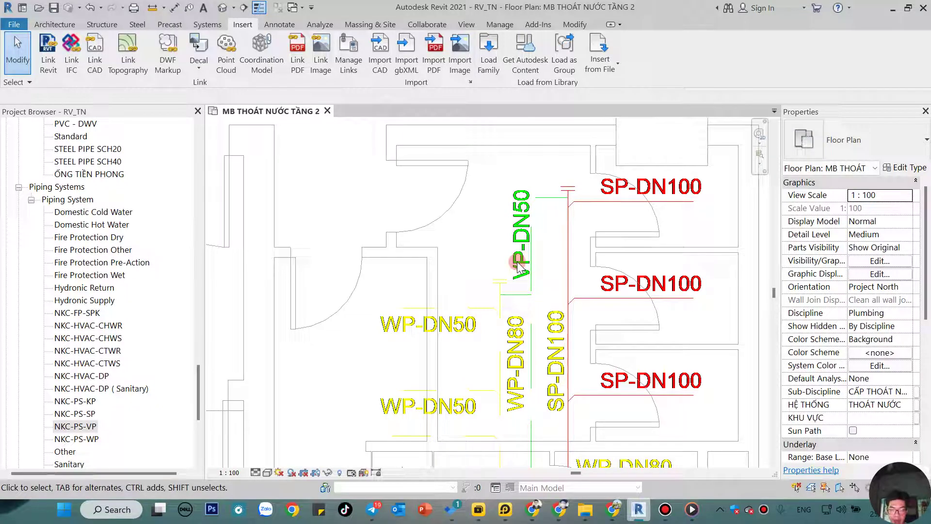
scroll(528, 271, "down", 1)
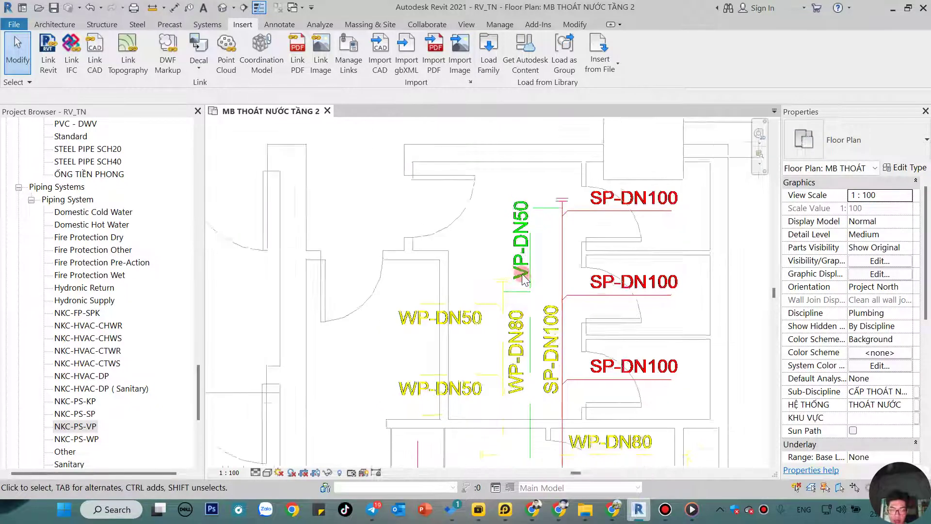
scroll(563, 281, "down", 1)
middle_click_drag(552, 334, 581, 269)
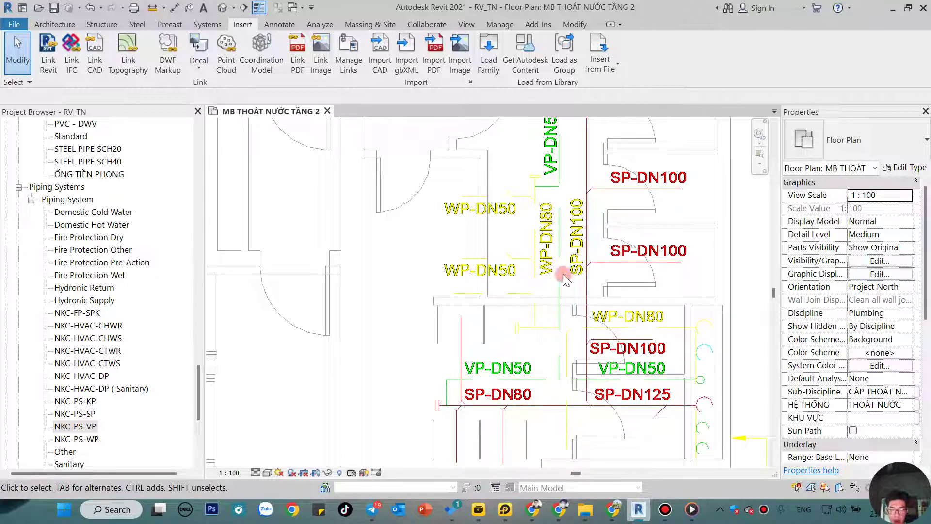
scroll(553, 274, "up", 2)
scroll(550, 278, "up", 1)
middle_click_drag(553, 271, 541, 313)
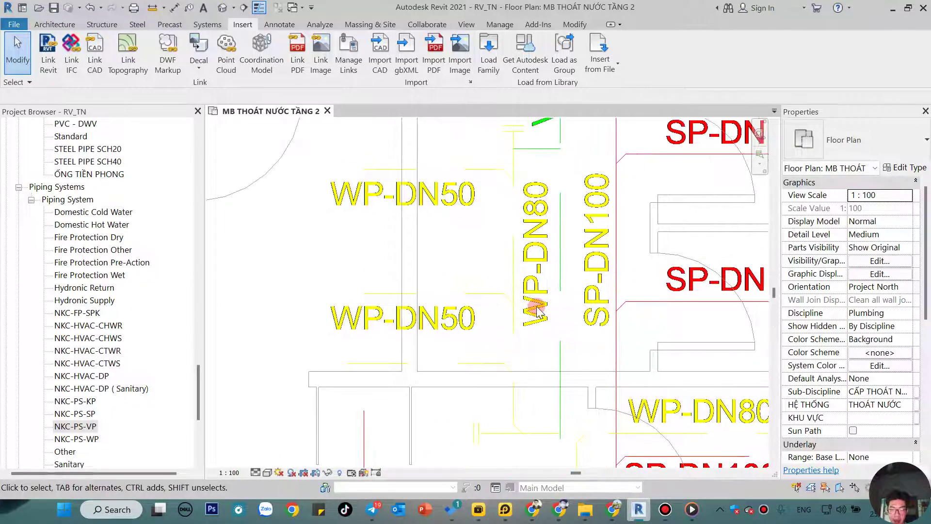
scroll(543, 308, "down", 2)
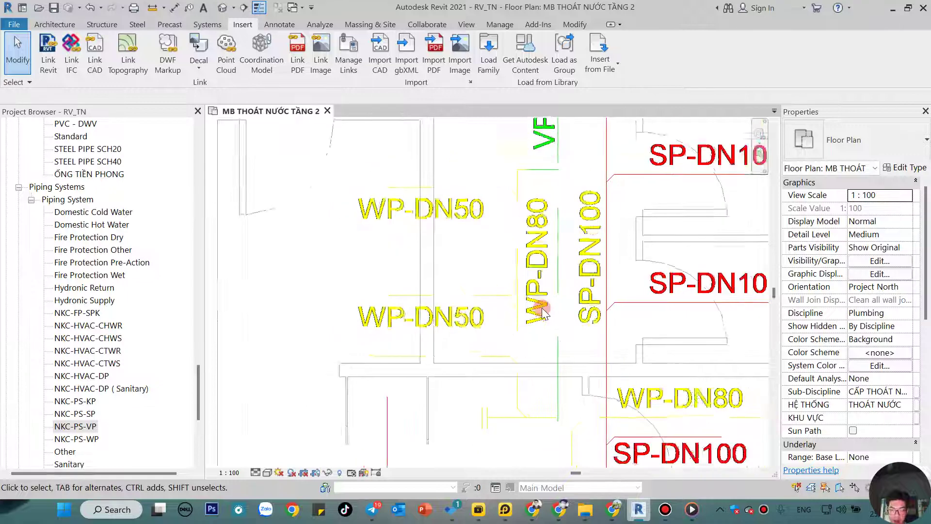
scroll(548, 308, "down", 1)
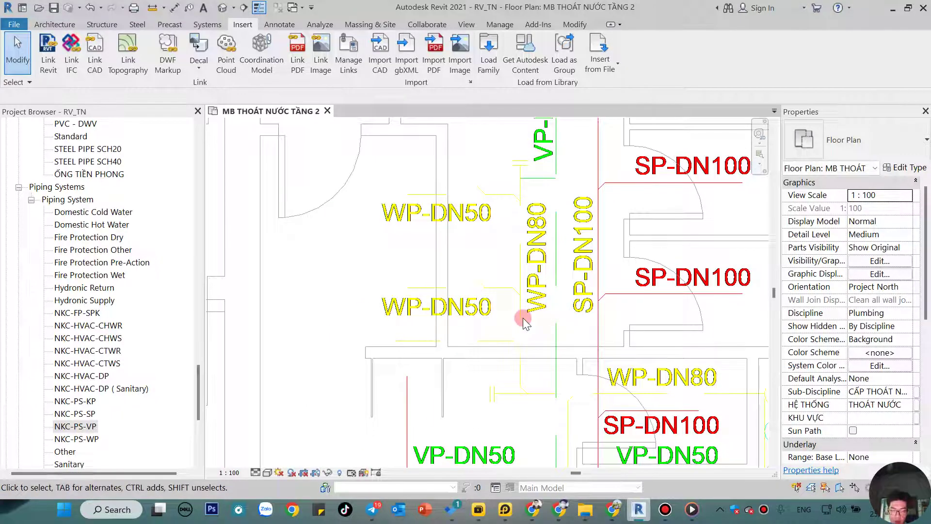
scroll(525, 320, "down", 1)
middle_click_drag(524, 320, 537, 288)
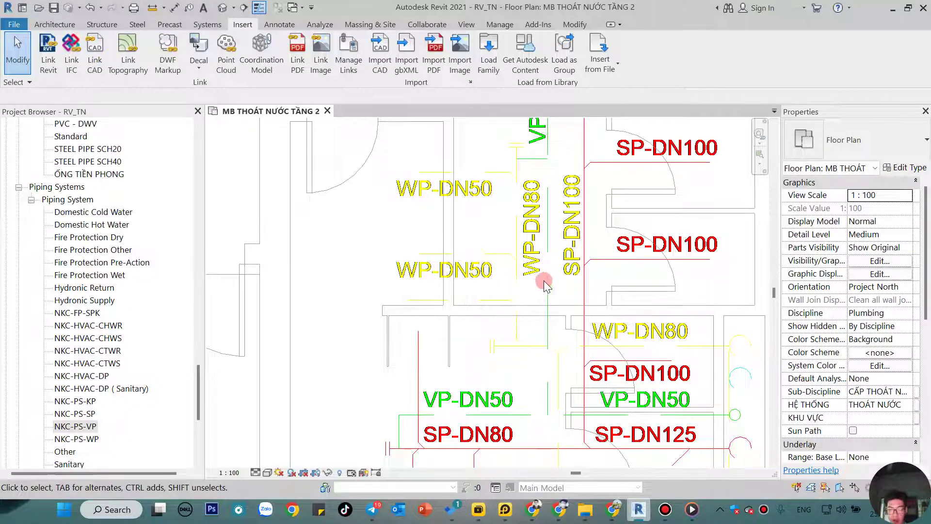
scroll(537, 283, "down", 1)
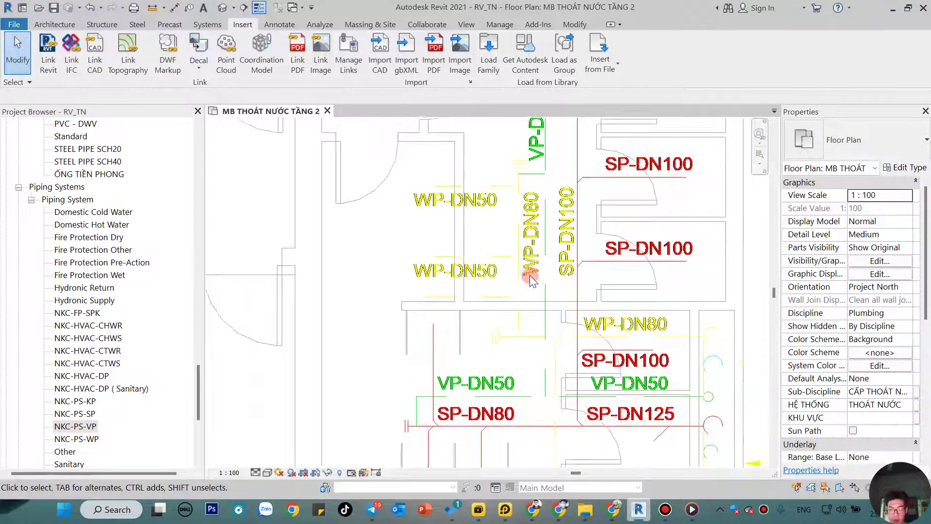
mouse_move(533, 320)
middle_mouse_down()
mouse_move(523, 286)
mouse_move(528, 228)
mouse_move(459, 272)
mouse_move(470, 323)
middle_mouse_up()
scroll(459, 272, "down", 2)
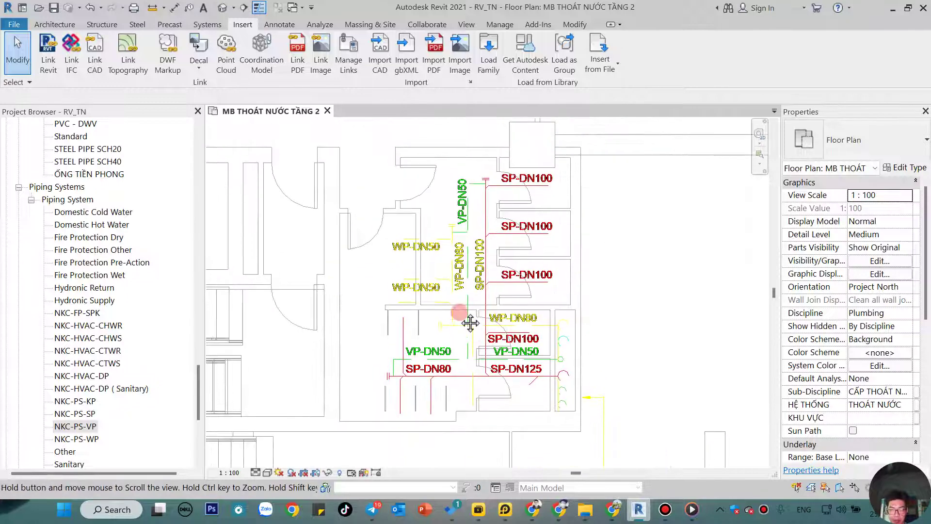
scroll(481, 276, "up", 2)
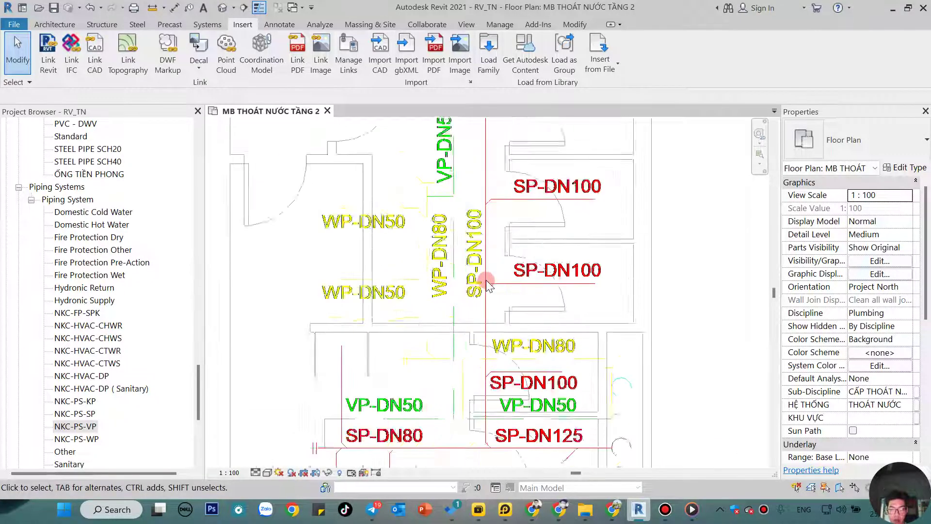
scroll(483, 275, "up", 2)
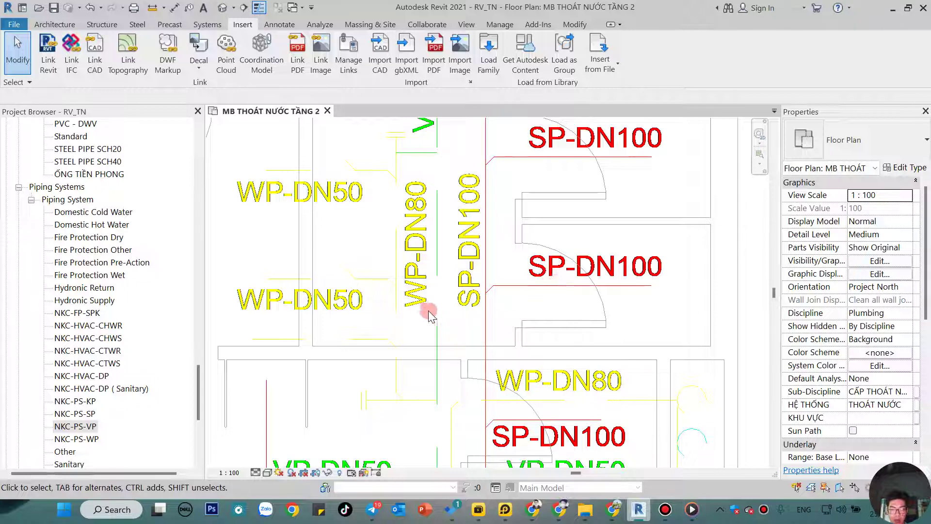
scroll(429, 309, "down", 1)
middle_click_drag(431, 312, 478, 322)
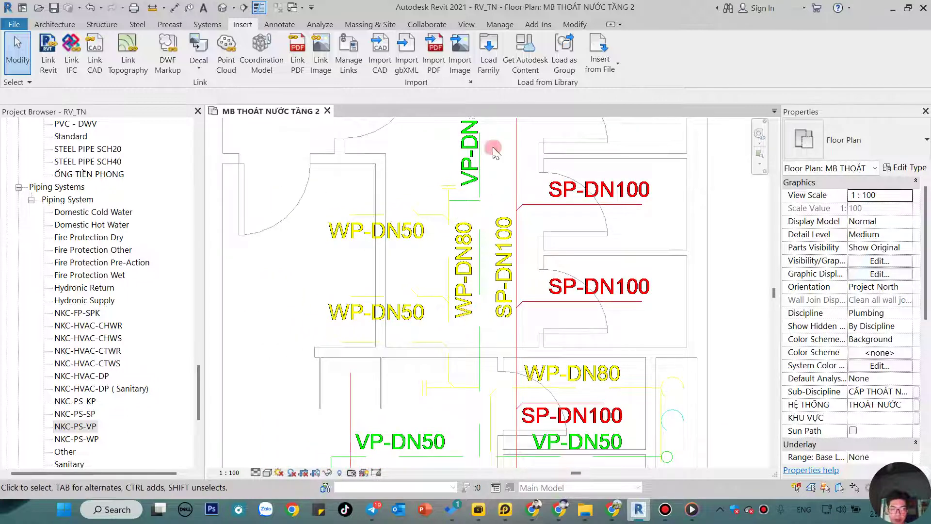
scroll(516, 172, "down", 2)
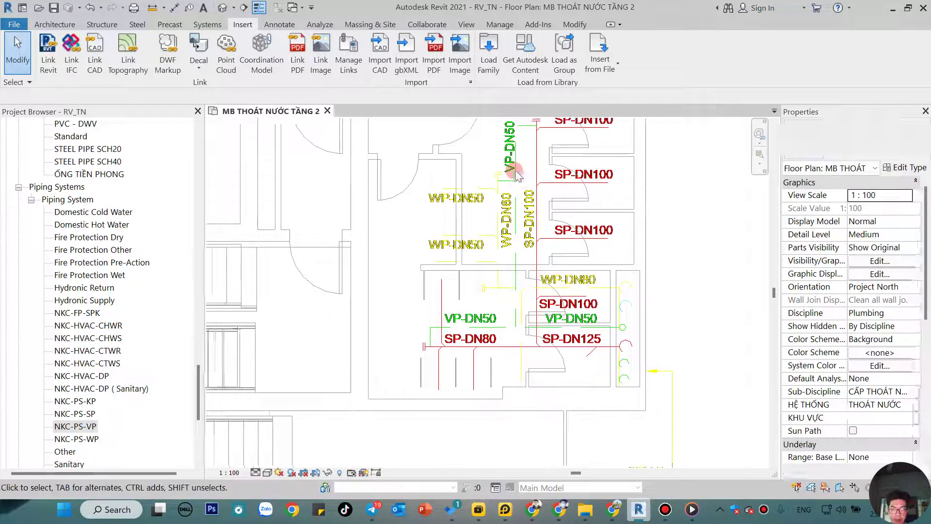
Review the NKC-PS piping system types and NKC-PS-SP type settings without changing anything
left_click(83, 401)
scroll(153, 380, "down", 1)
scroll(153, 381, "down", 2)
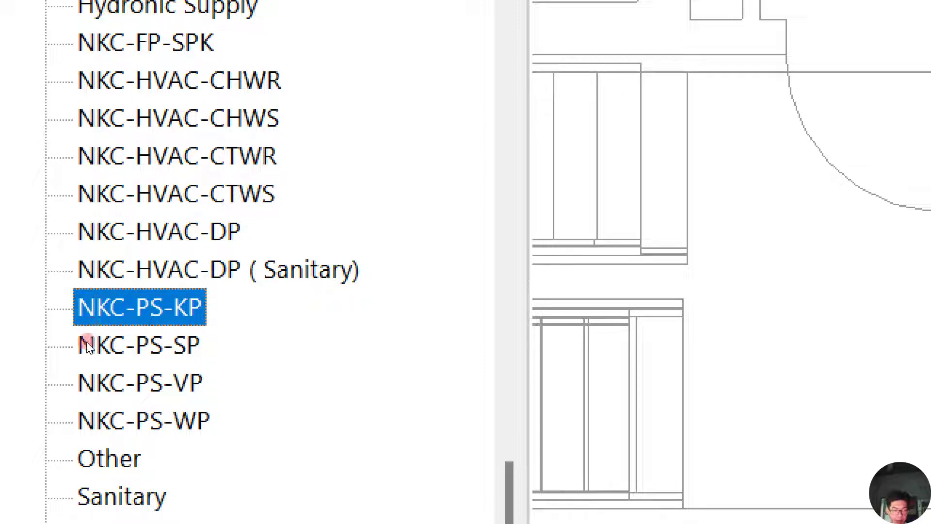
left_click(86, 338)
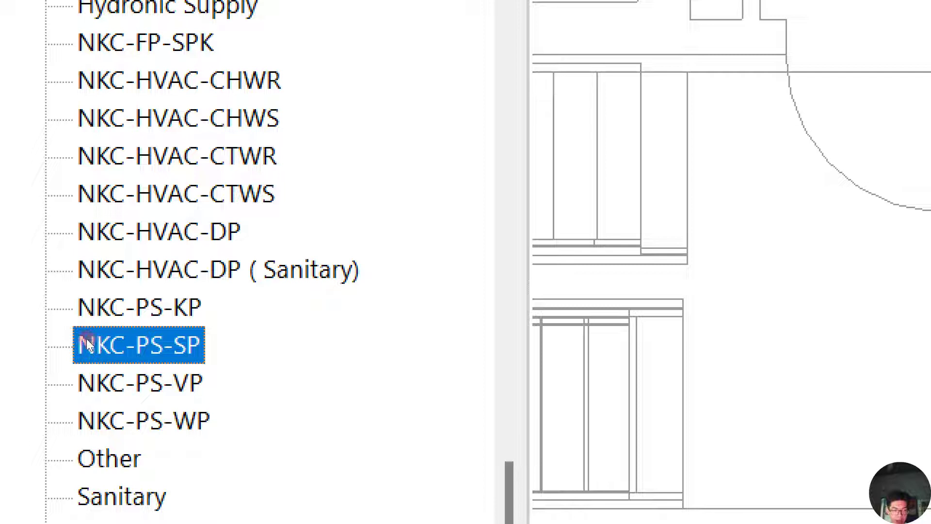
left_click(103, 362)
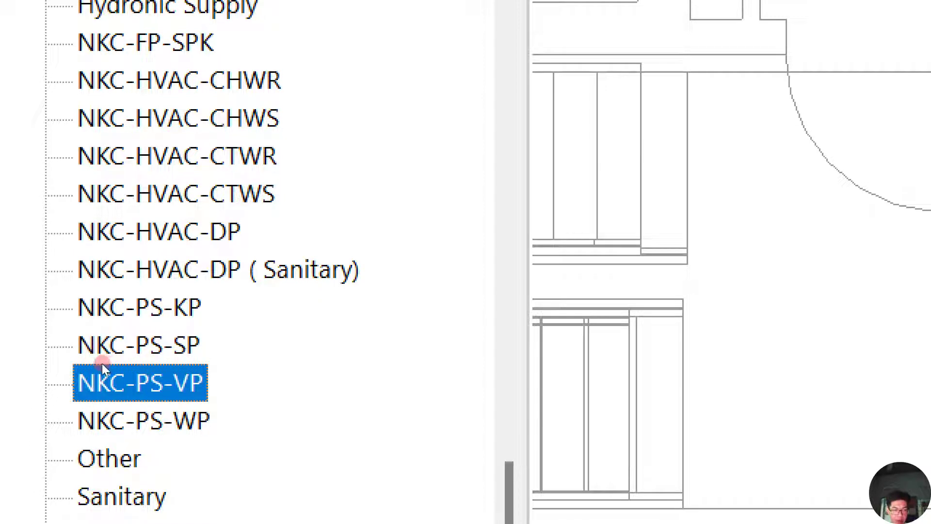
key("Down")
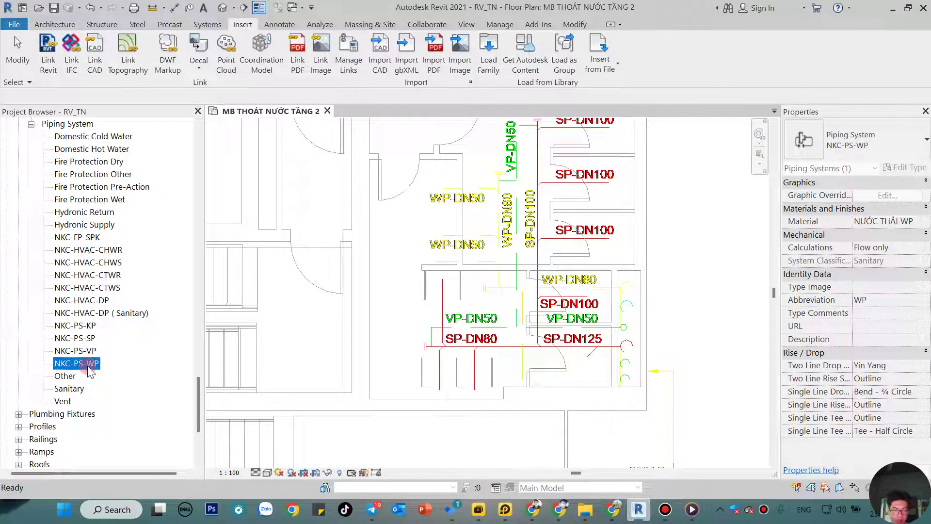
left_click(91, 339)
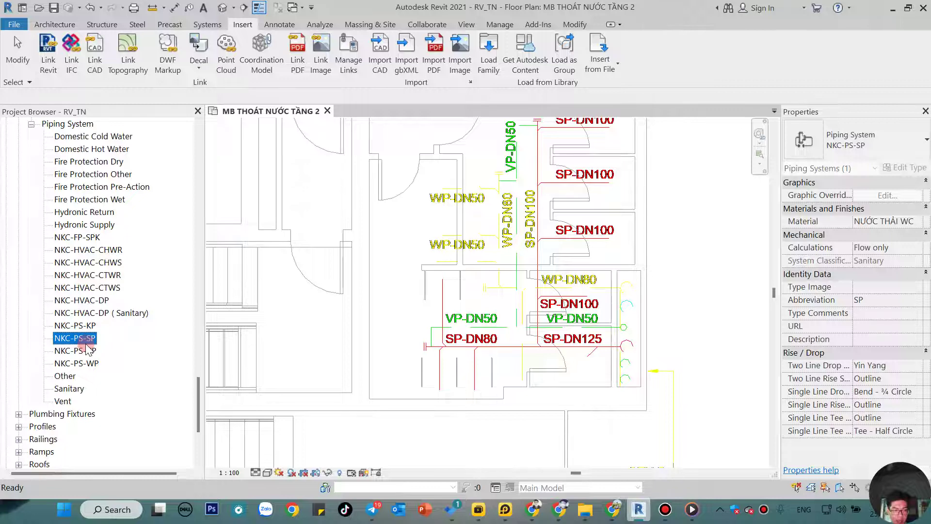
left_click(70, 390)
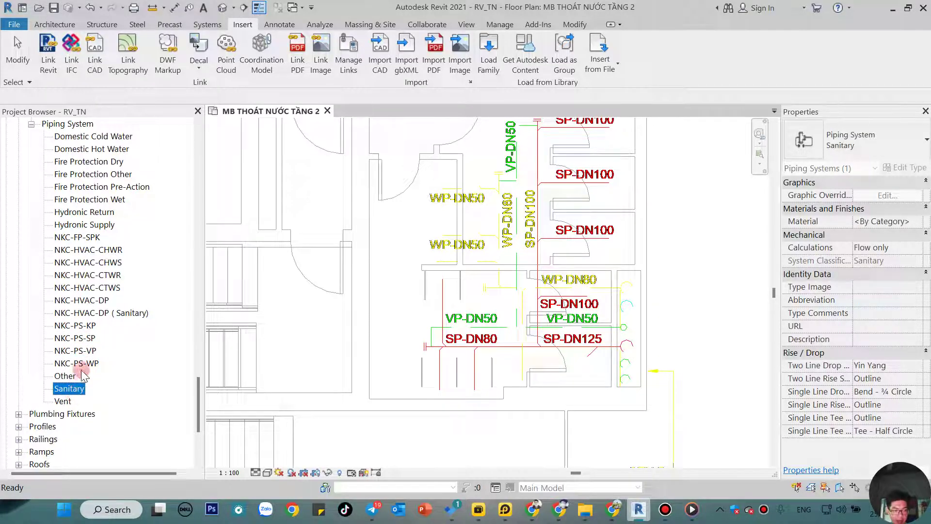
double_click(75, 338)
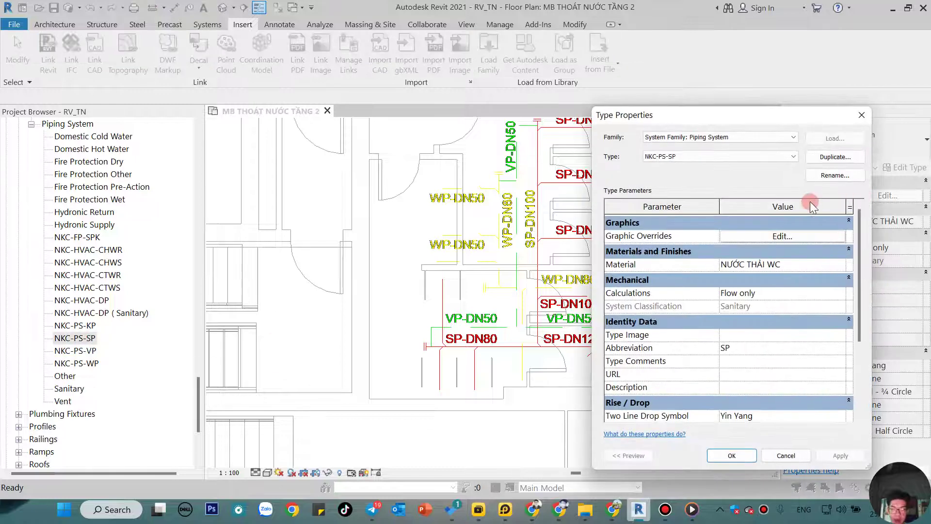
left_click_drag(752, 115, 652, 110)
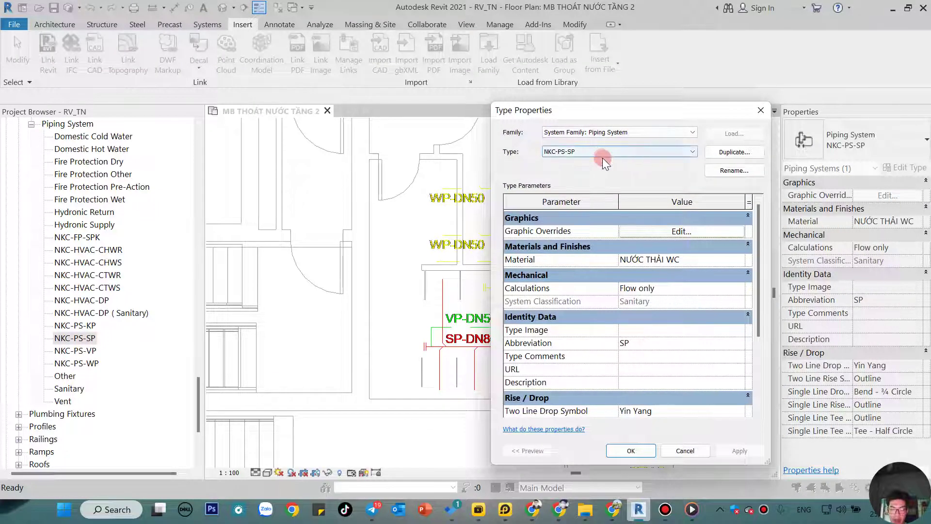
left_click(760, 111)
Duplicate the Sanitary piping system type into Sanitary 2 and bring up its actions
left_click(69, 389)
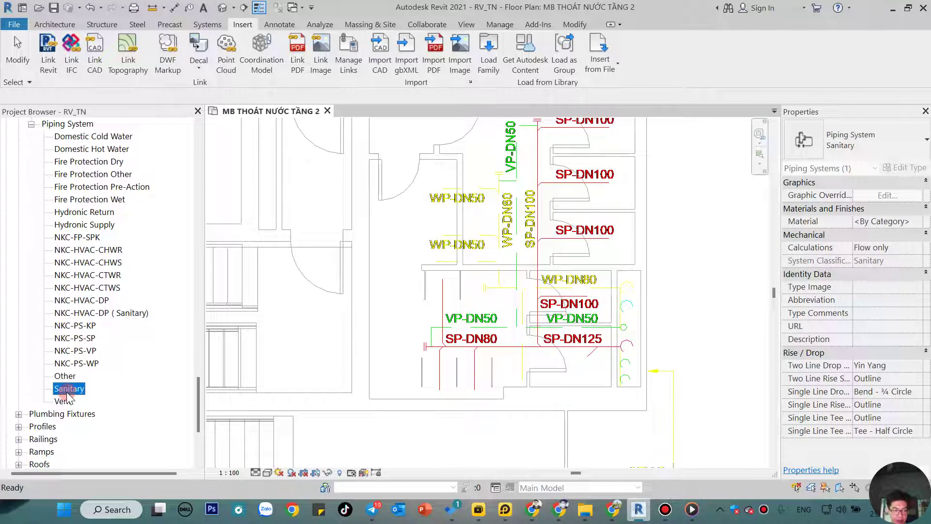
right_click(66, 393)
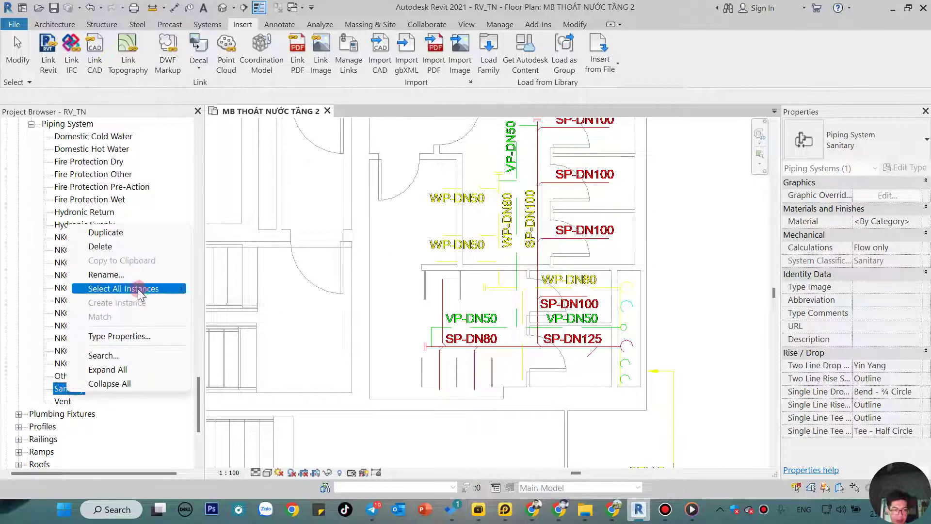
left_click(122, 233)
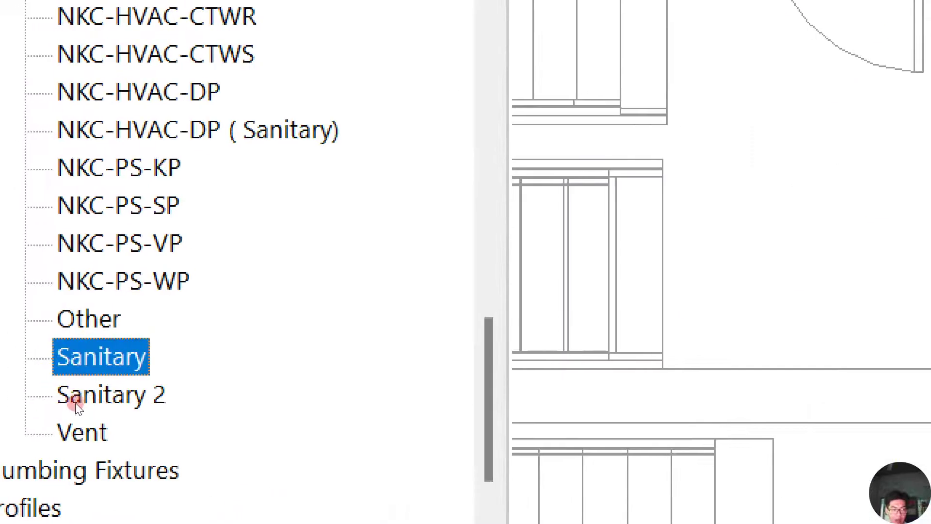
left_click(72, 403)
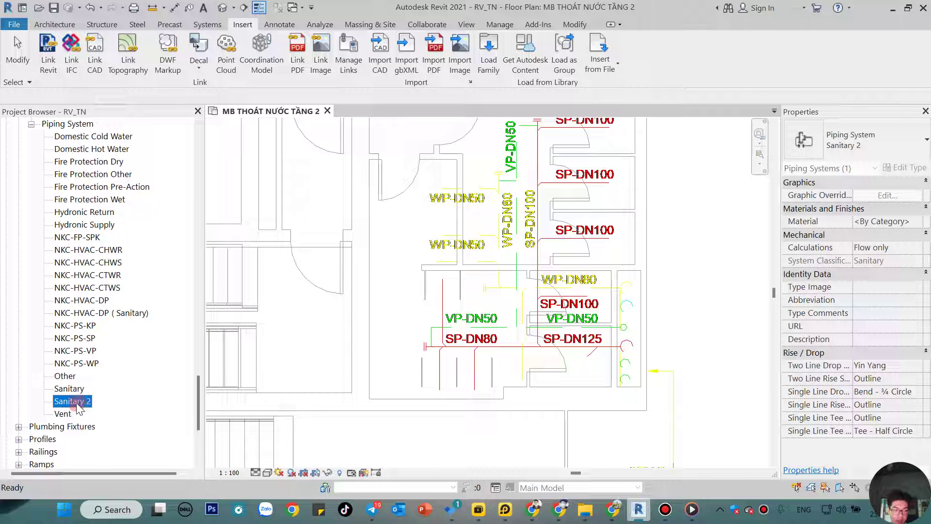
right_click(77, 404)
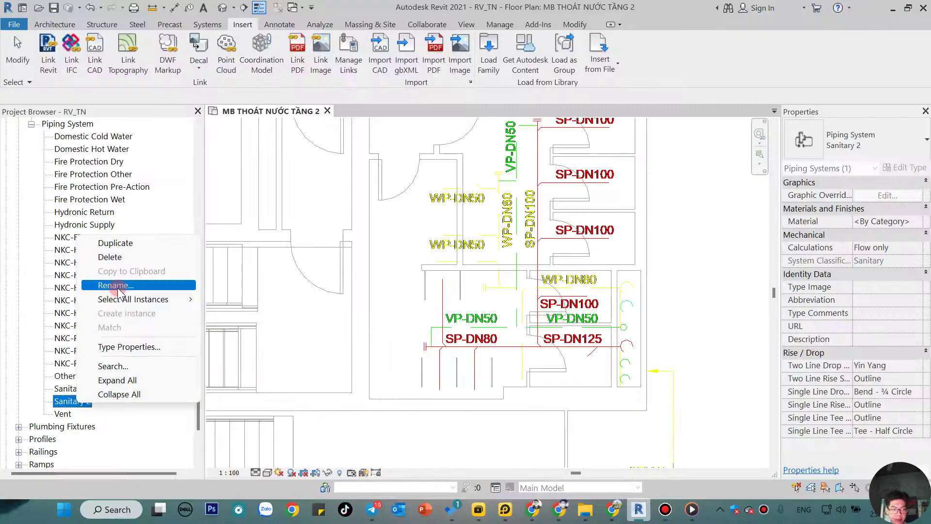
Rename the Sanitary 2 system type to ỐNG THOÁT PHÂN
left_click(118, 286)
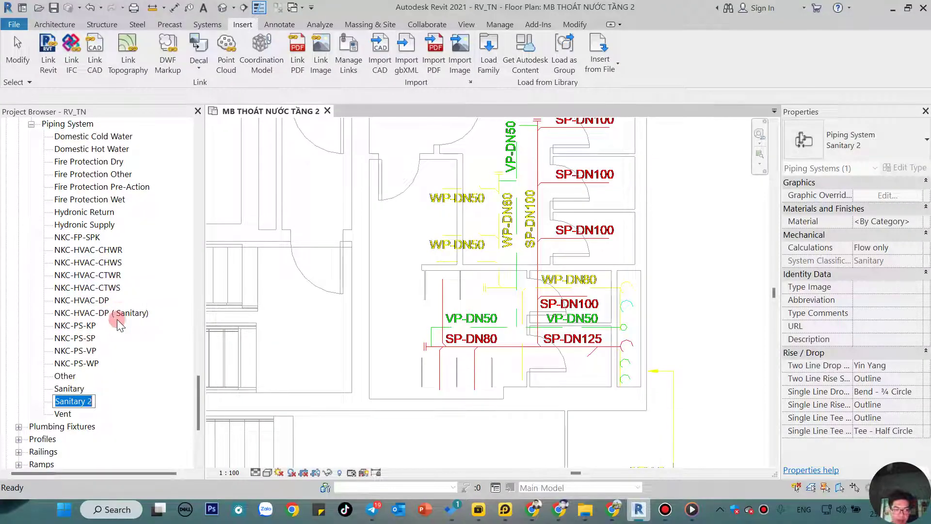
type("ÔN")
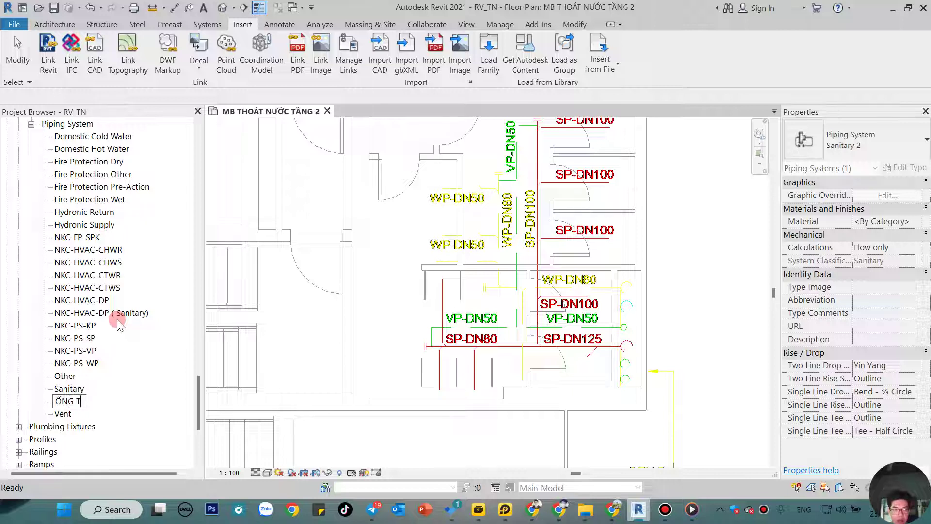
type("HOAT")
key("Return")
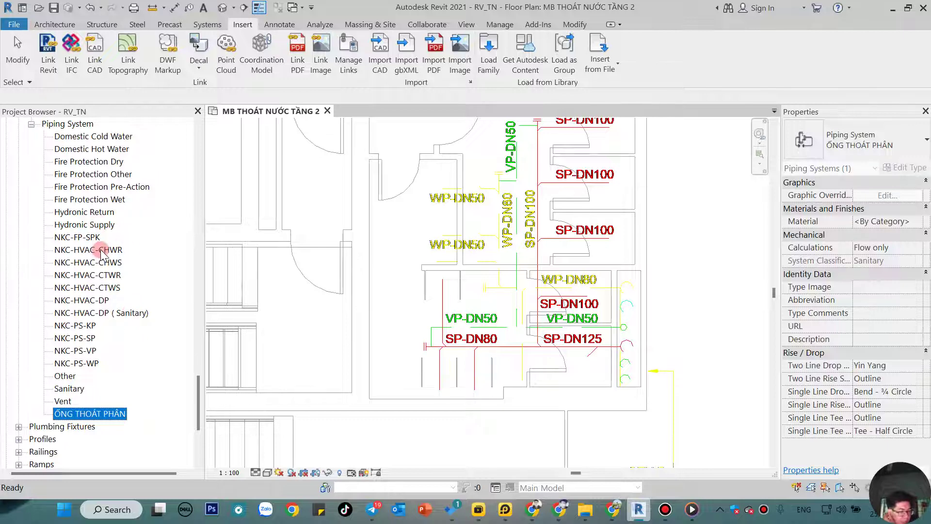
Set the ỐNG THOÁT PHÂN type's graphic override line colour to red
double_click(90, 413)
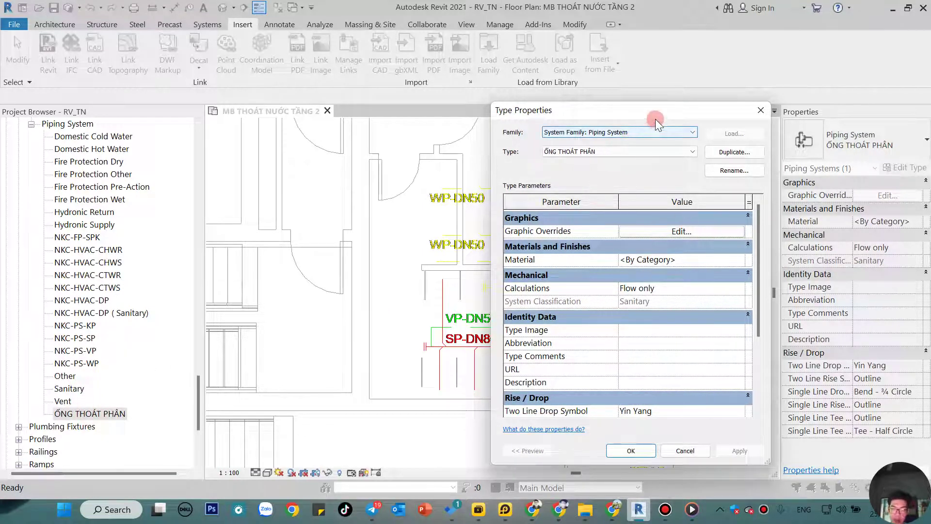
left_click_drag(655, 118, 556, 120)
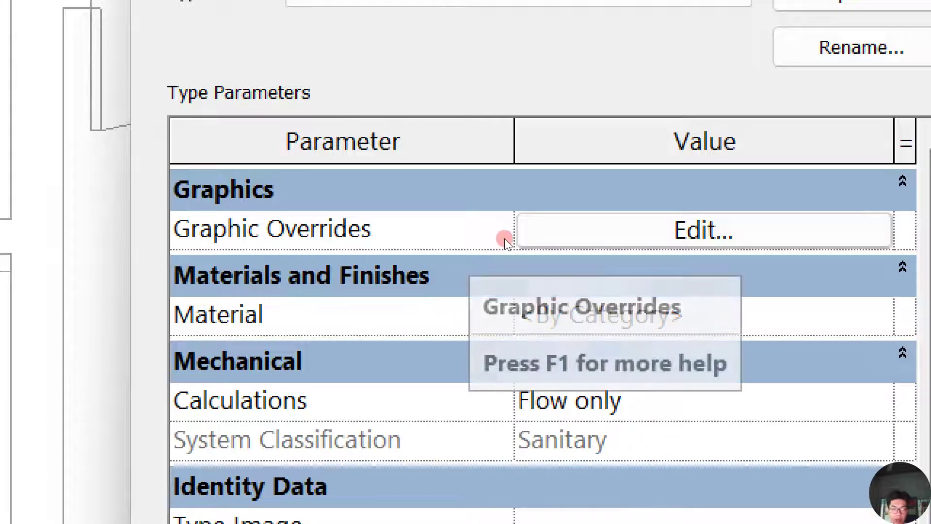
left_click(471, 235)
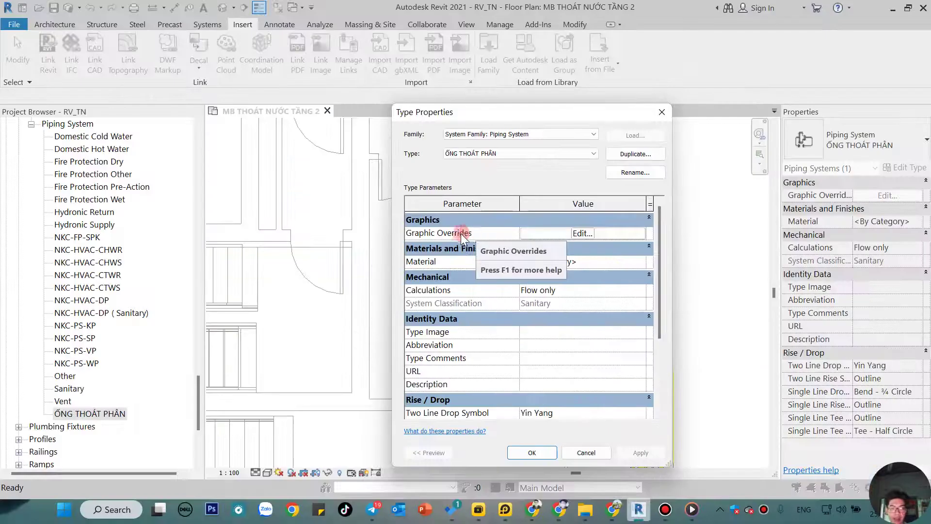
left_click(561, 232)
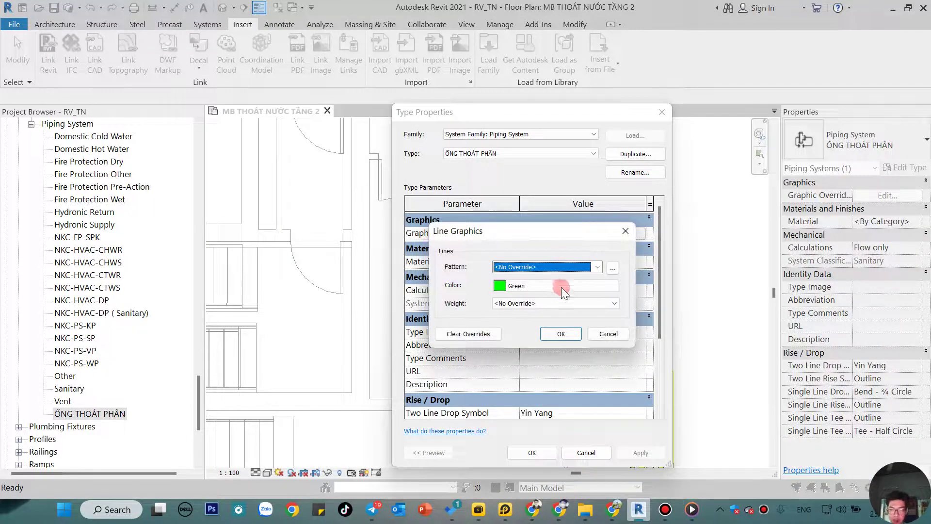
left_click(561, 287)
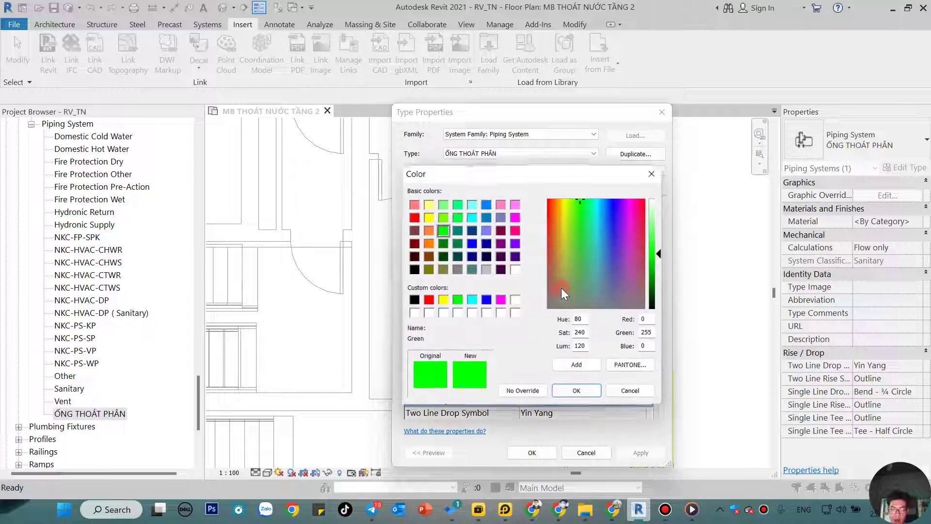
left_click(429, 300)
left_click(574, 392)
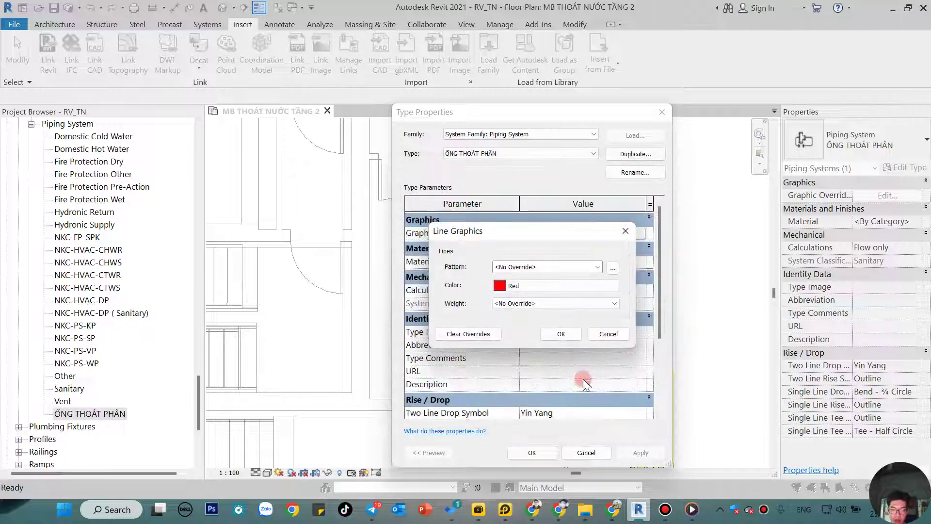
left_click(566, 333)
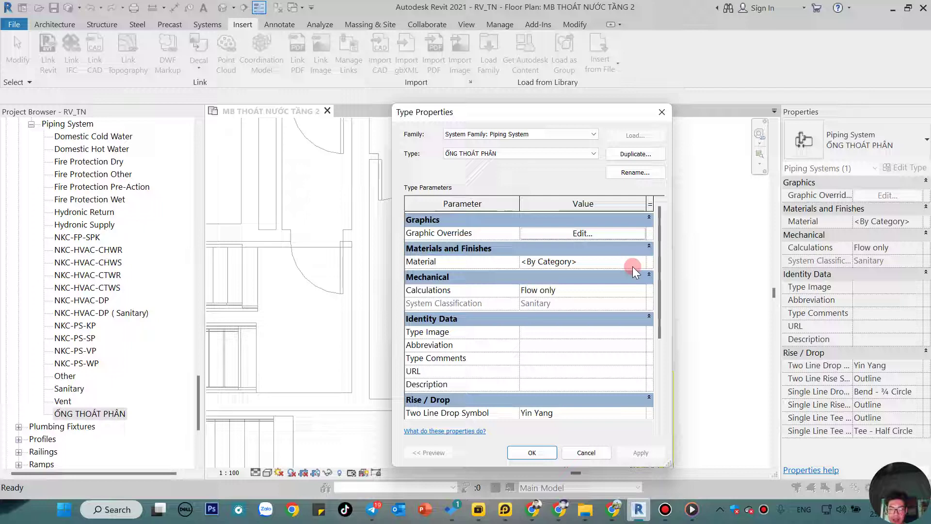
Bring up the Material Browser from the type's Material parameter
left_click(640, 261)
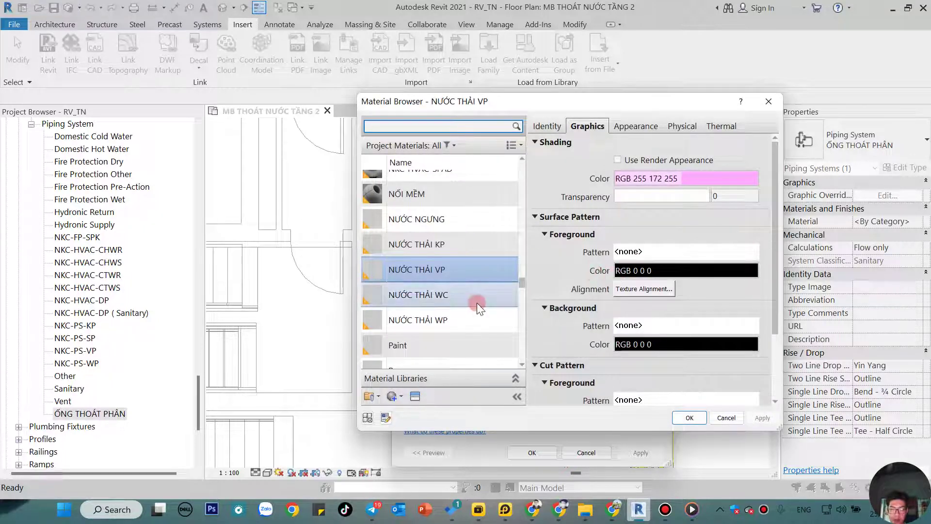
scroll(453, 354, "down", 1)
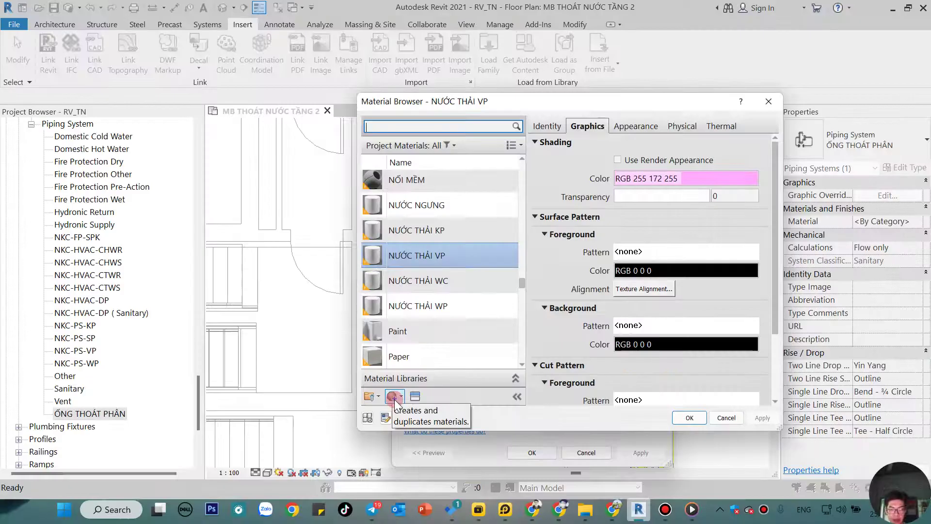
Create a new material and name it VẬT LIỆU ỐNG THOÁT PHÂN
left_click(395, 399)
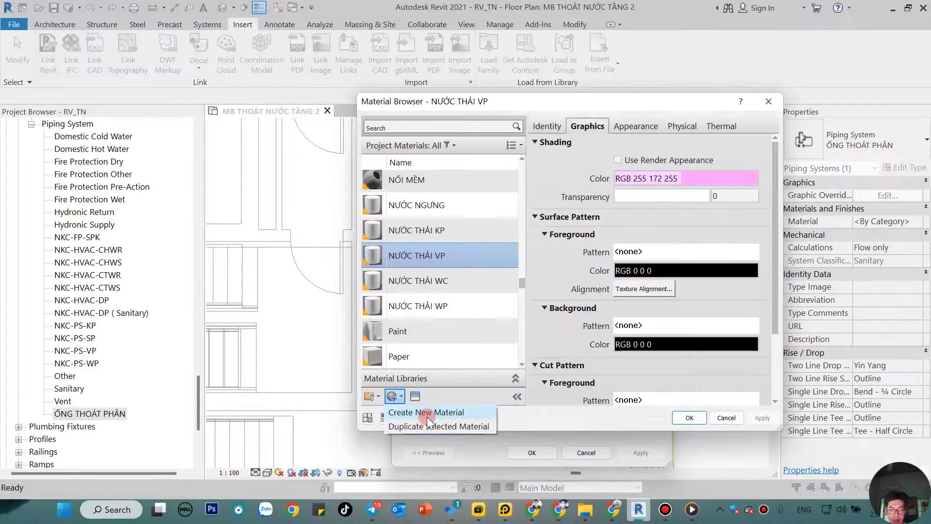
left_click(425, 406)
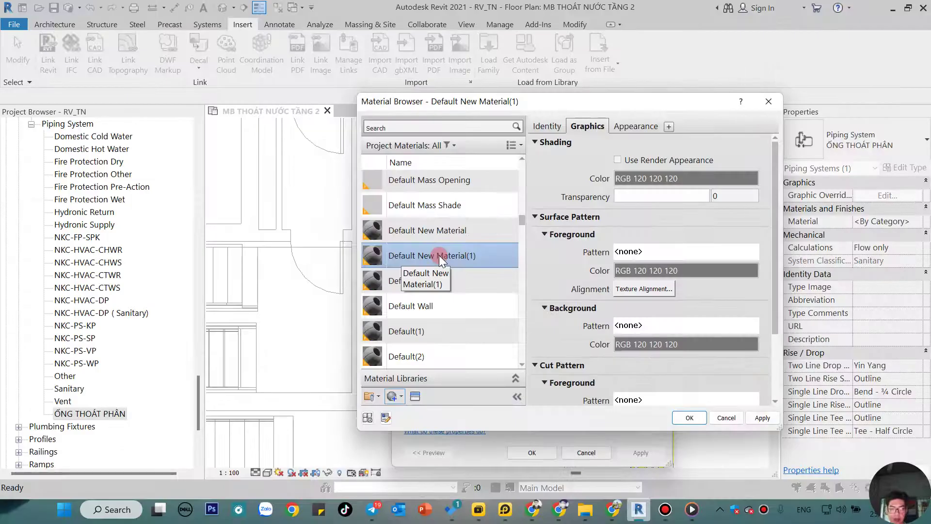
right_click(439, 255)
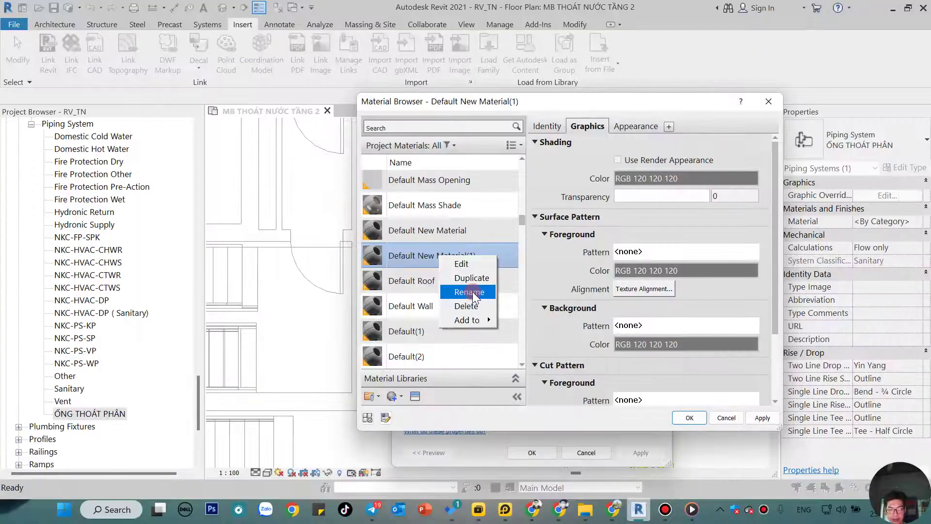
left_click(474, 293)
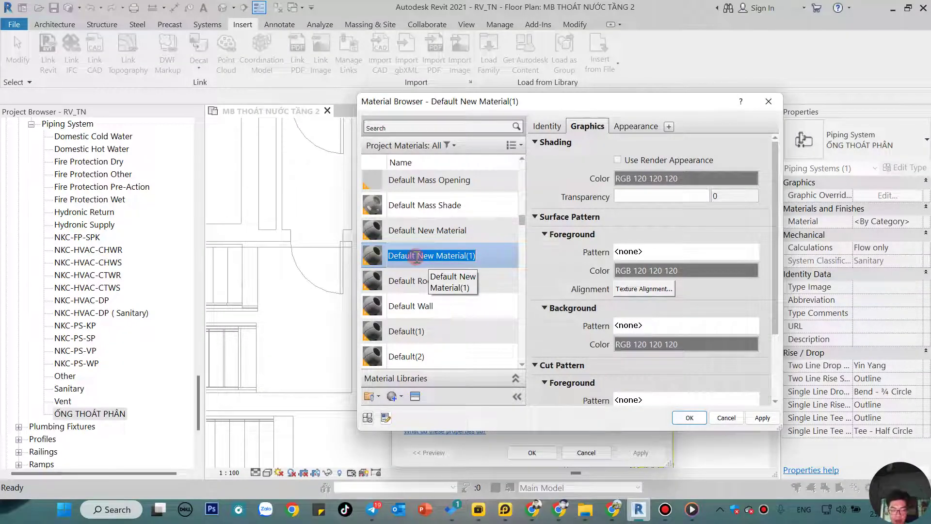
type("VÂ")
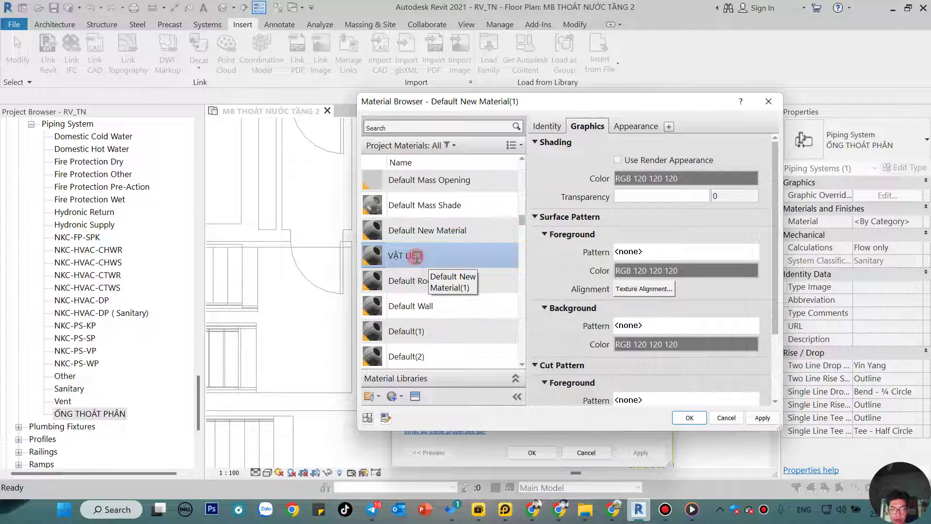
type("ÁT PHÂN")
key("Return")
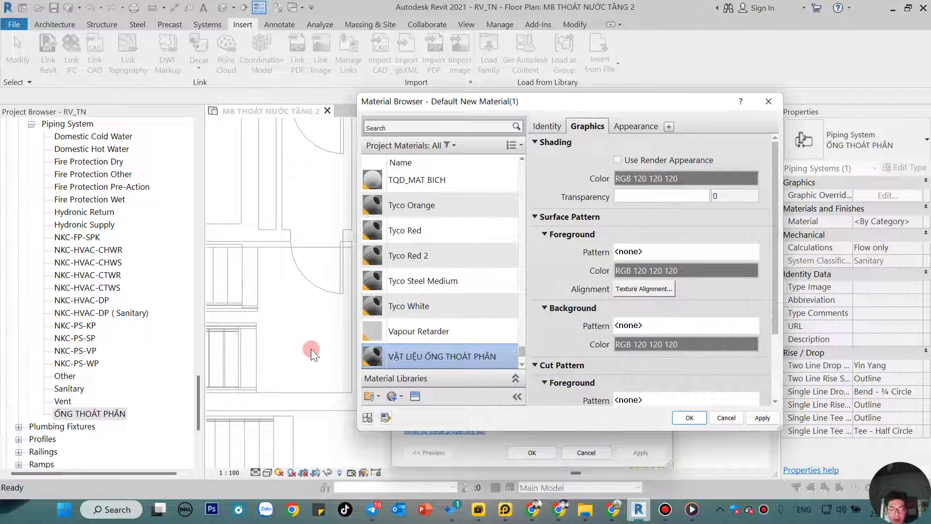
Give VẬT LIỆU ỐNG THOÁT PHÂN a pink-red shading colour and assign it to the system type
scroll(486, 180, "up", 1)
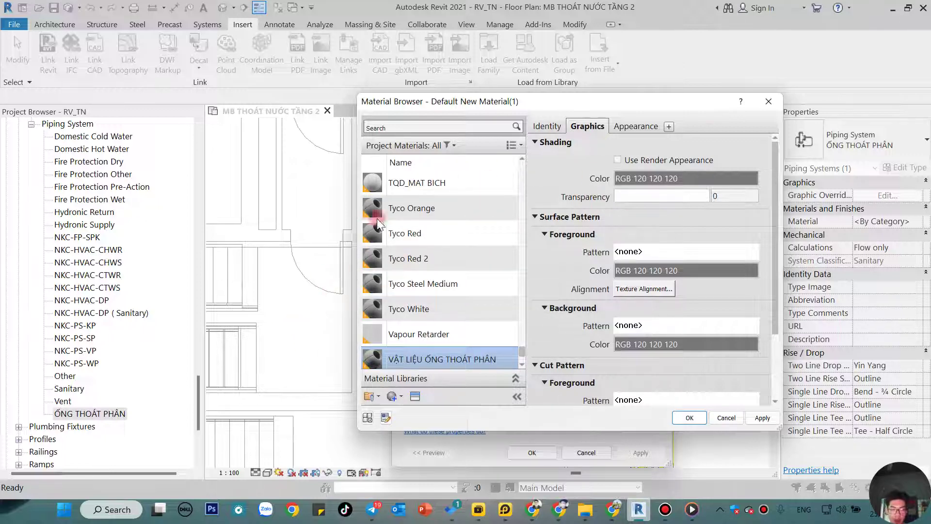
left_click(664, 179)
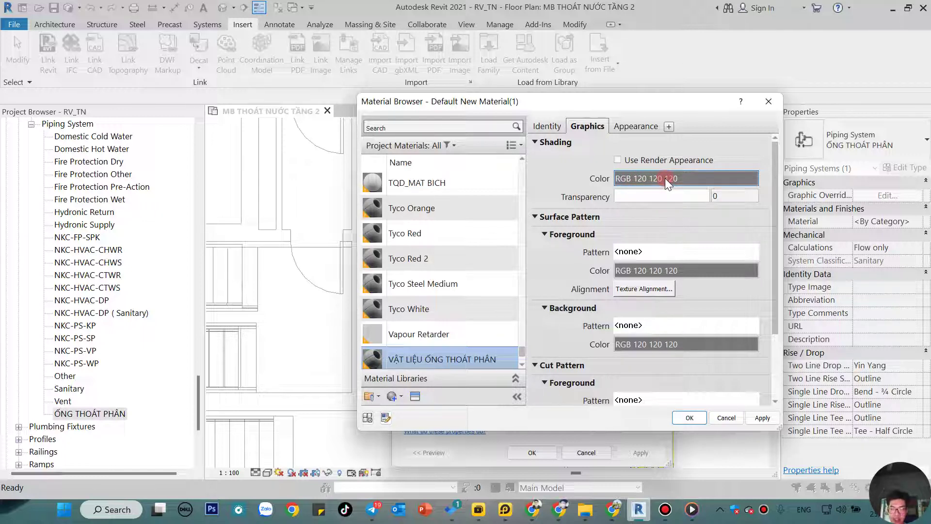
left_click(639, 182)
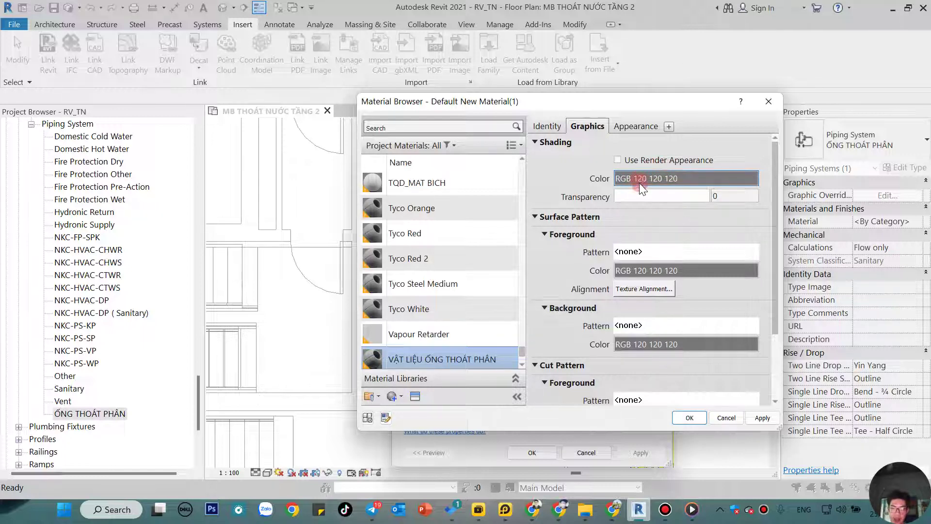
left_click(668, 179)
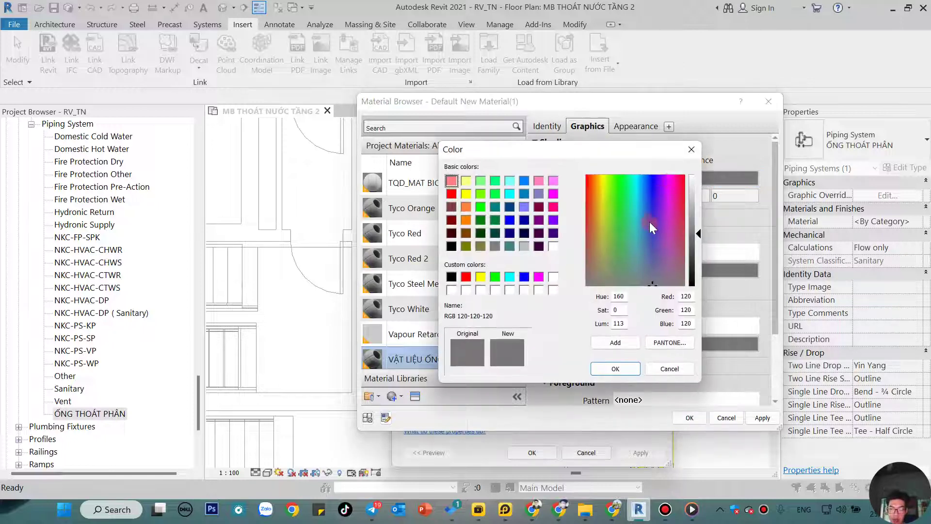
left_click(680, 185)
left_click(626, 370)
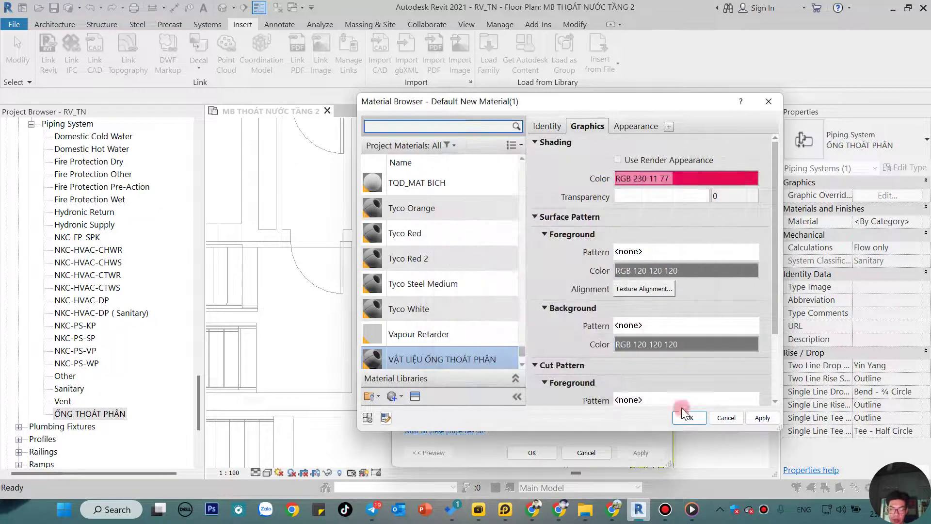
left_click(687, 418)
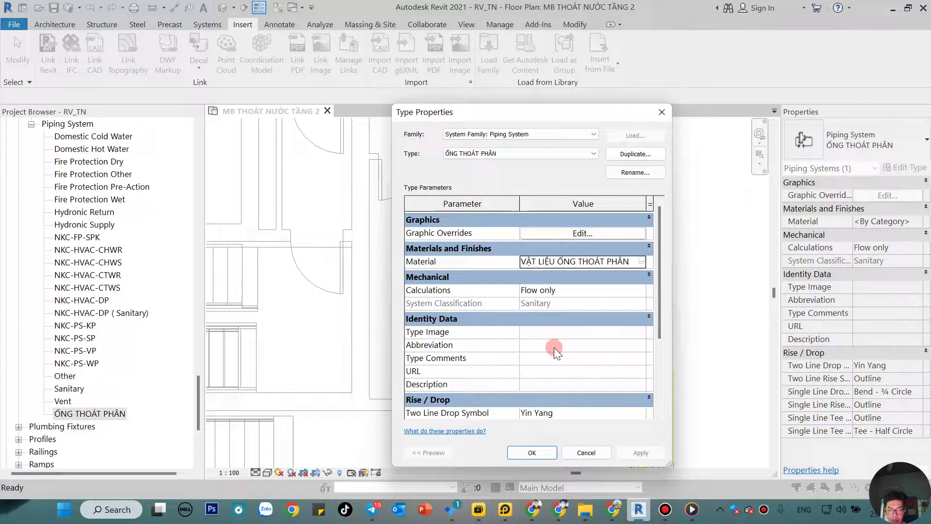
Set the abbreviation to SP and apply the type properties
left_click(552, 345)
type("SP")
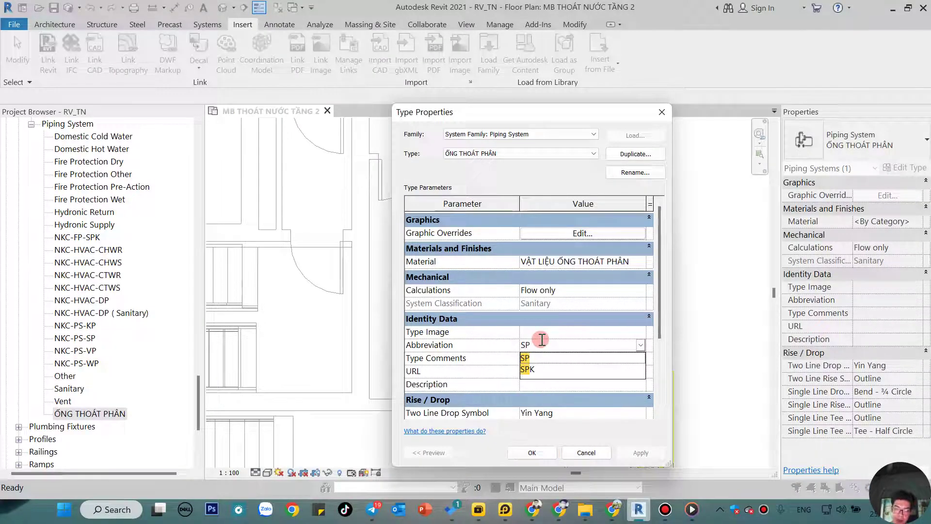
key("Return")
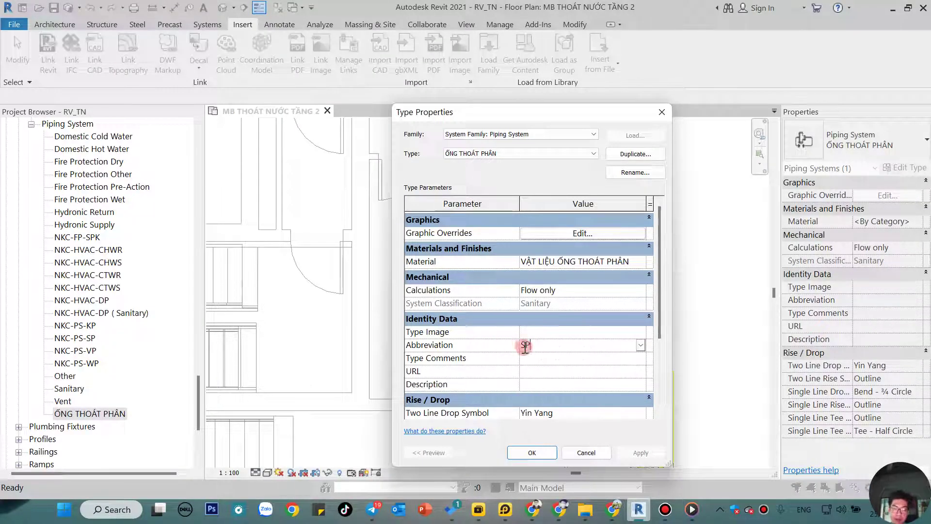
left_click(532, 453)
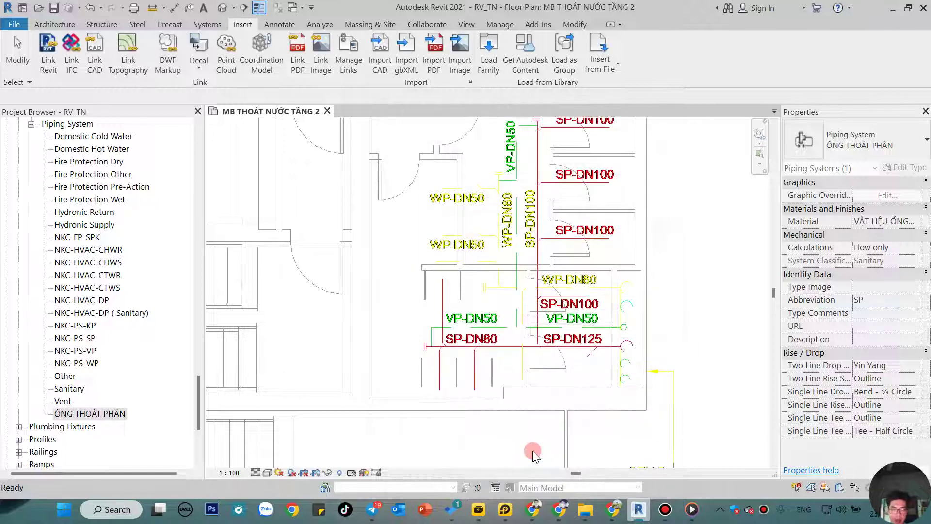
Reopen the ỐNG THOÁT PHÂN type properties to verify the settings, then close them
left_click(100, 414)
double_click(99, 415)
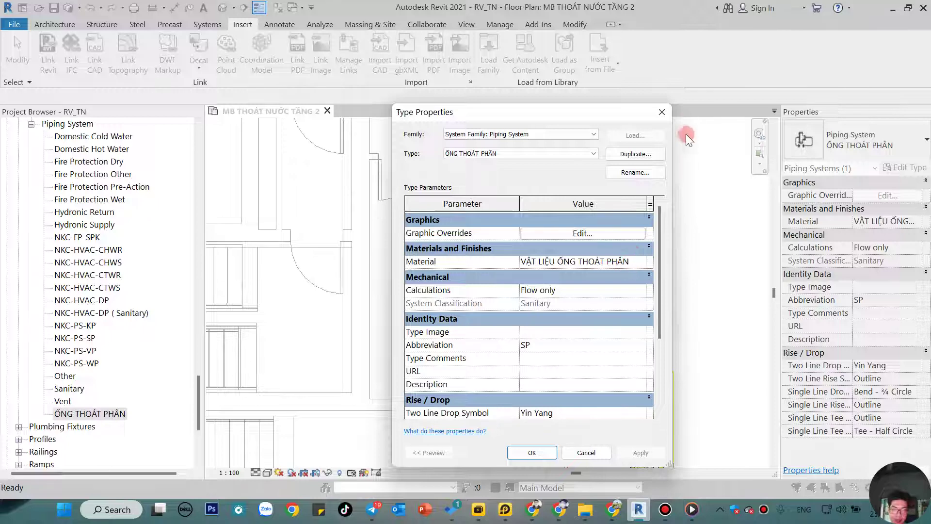
left_click(662, 113)
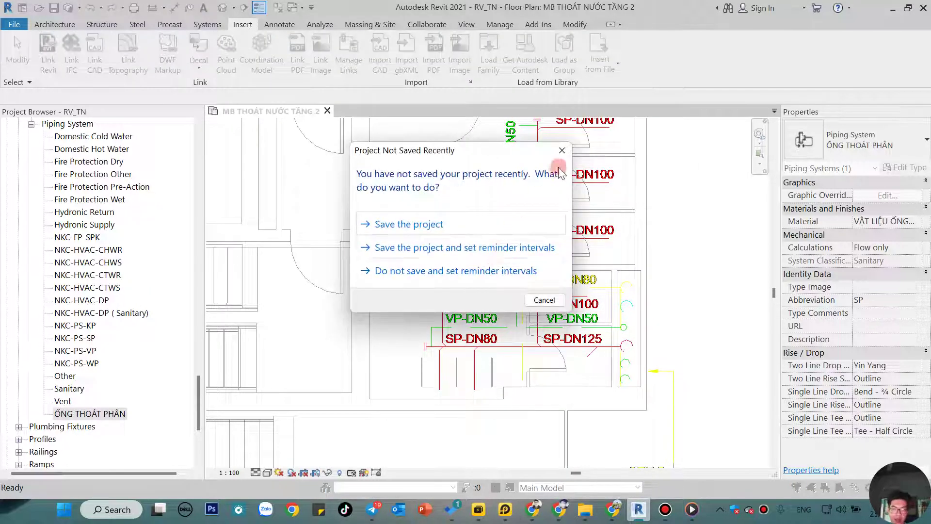
left_click(514, 267)
scroll(476, 285, "up", 1)
scroll(461, 313, "up", 3)
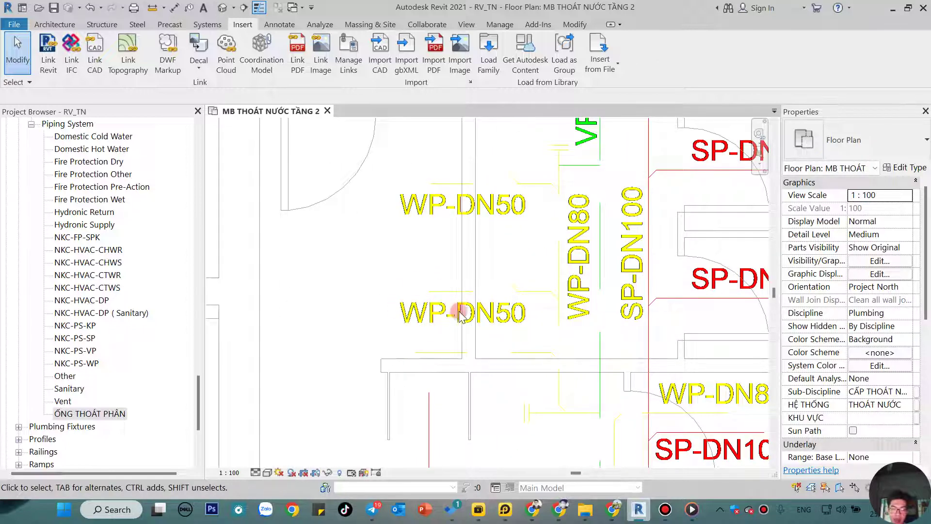
scroll(457, 312, "down", 1)
middle_click_drag(458, 312, 437, 312)
scroll(444, 333, "down", 2)
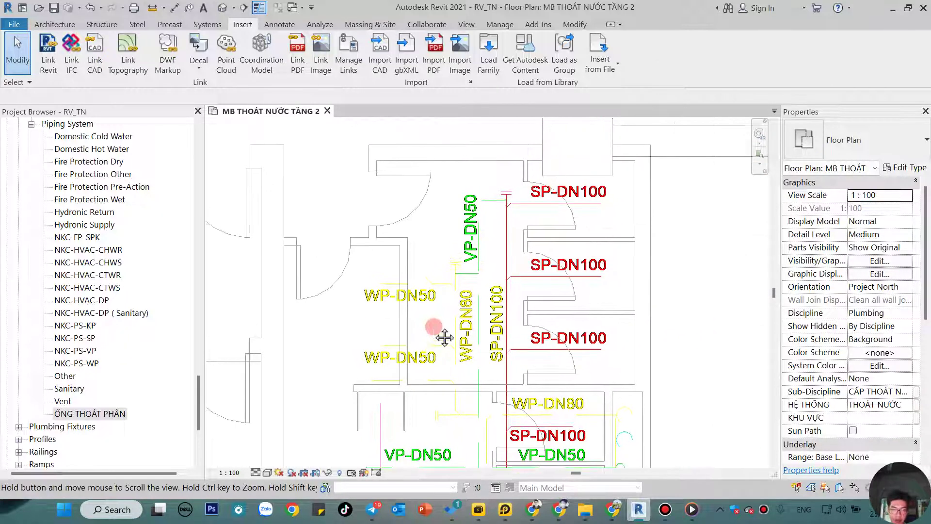